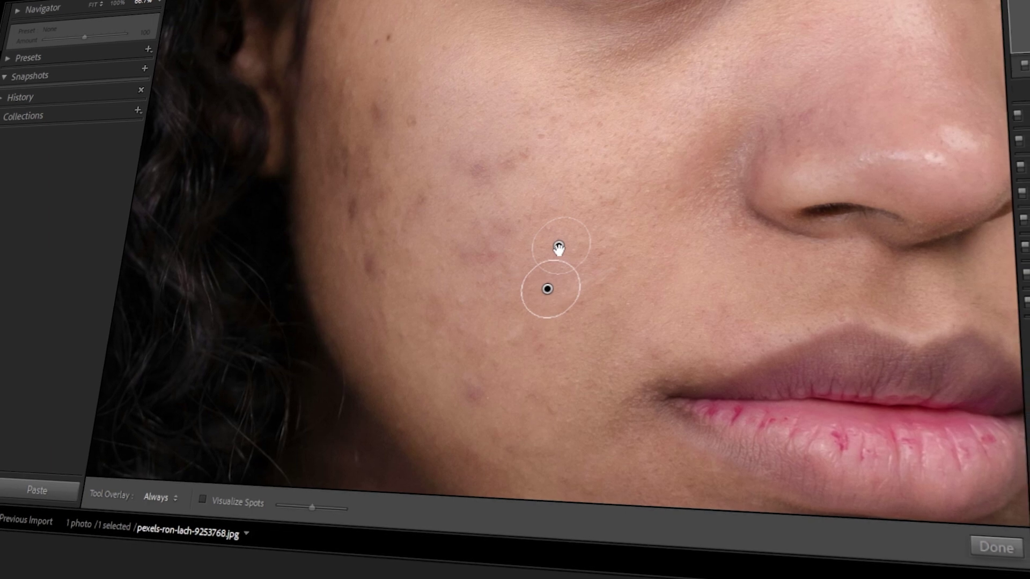
- Heal the blemishes across the middle and lower part of the cheek
{"action": "left_click", "coordinate": [519, 158]}
{"action": "left_click", "coordinate": [481, 171]}
{"action": "mouse_move", "coordinate": [428, 232]}
{"action": "left_mouse_down"}
{"action": "mouse_move", "coordinate": [448, 132]}
{"action": "mouse_move", "coordinate": [499, 114]}
{"action": "mouse_move", "coordinate": [445, 128]}
{"action": "left_mouse_up"}
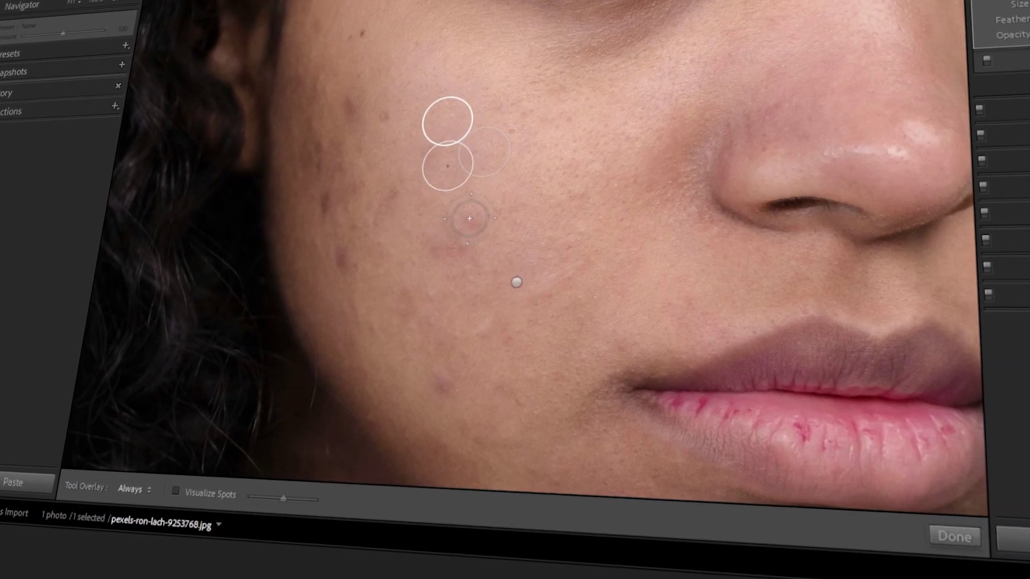
{"action": "left_click_drag", "start_coordinate": [475, 218], "coordinate": [446, 249]}
{"action": "left_click", "coordinate": [406, 303]}
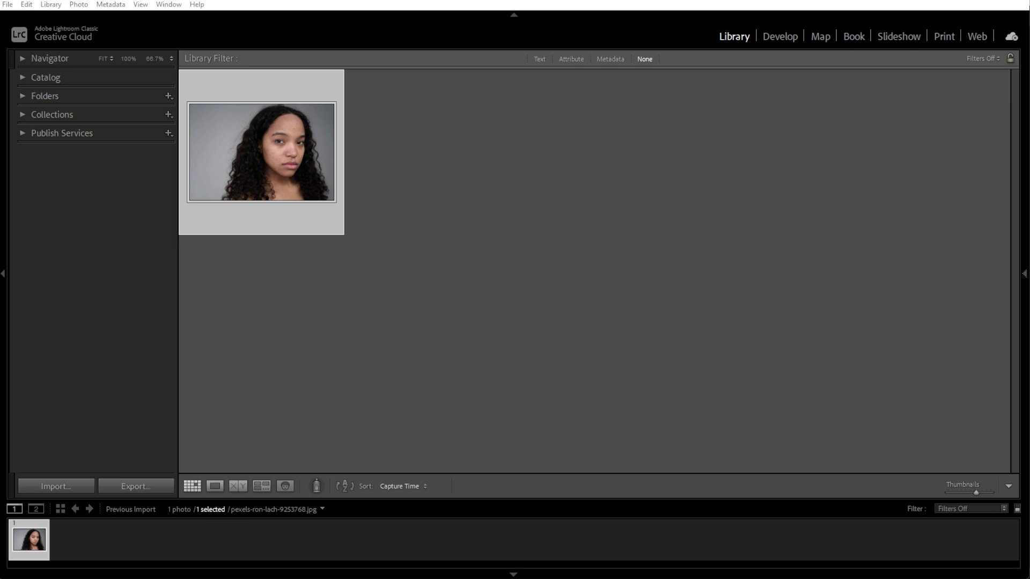
- Open the portrait photo in the Develop module
{"action": "left_click", "coordinate": [503, 260]}
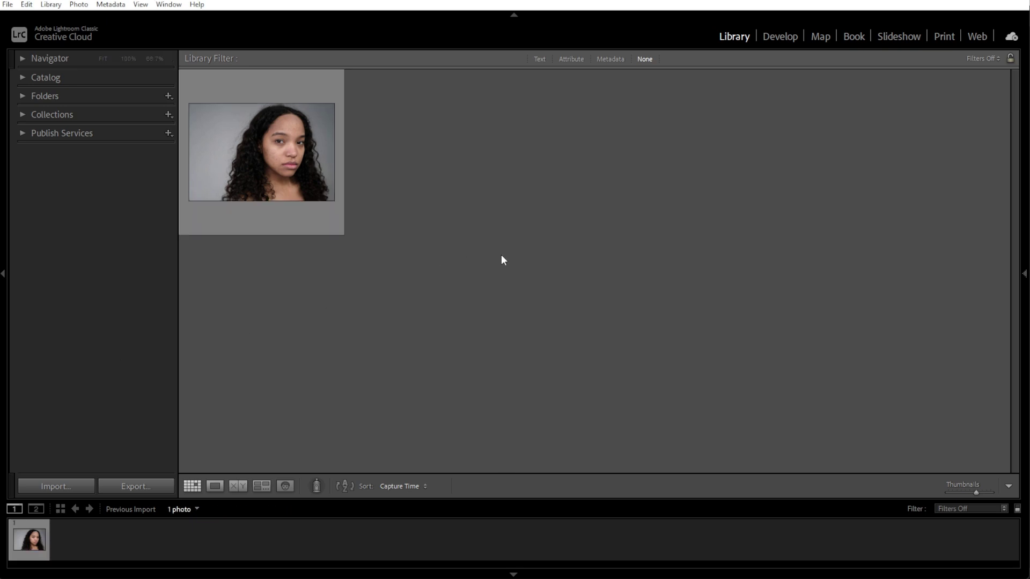
{"action": "left_click", "coordinate": [775, 37]}
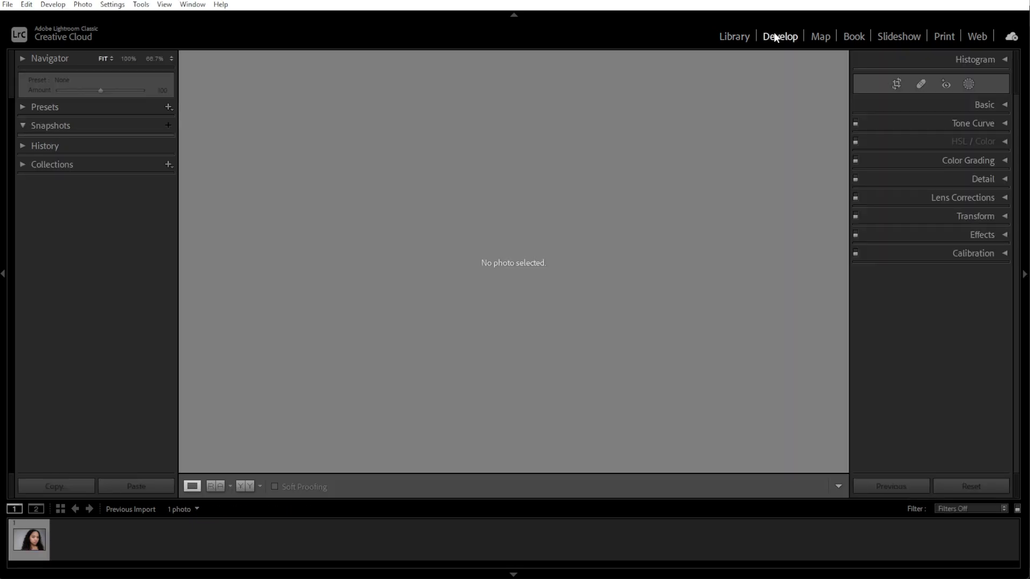
{"action": "left_click", "coordinate": [37, 542]}
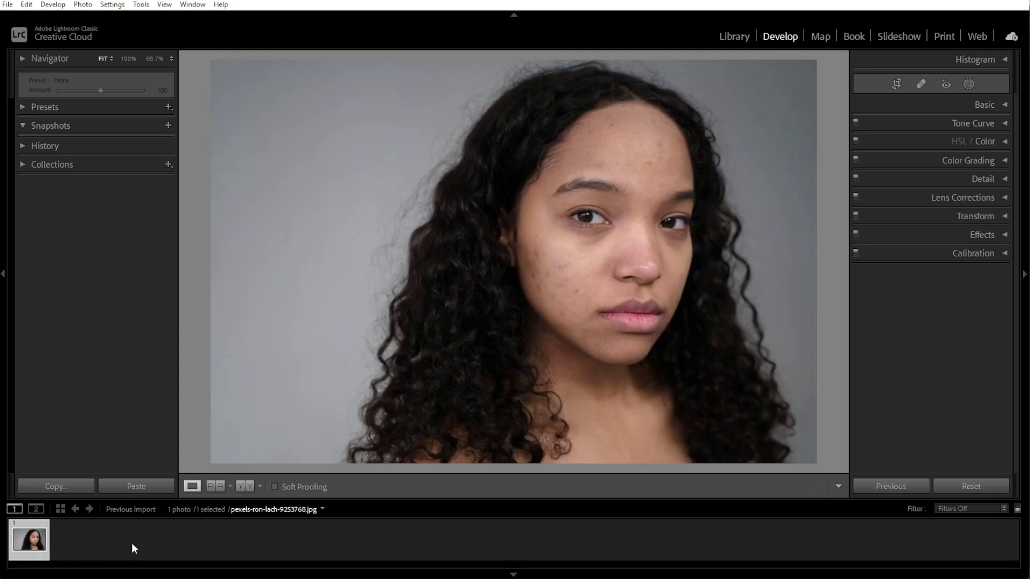
- Activate Spot Removal in Heal mode with a brush size of 76
{"action": "left_click", "coordinate": [921, 84]}
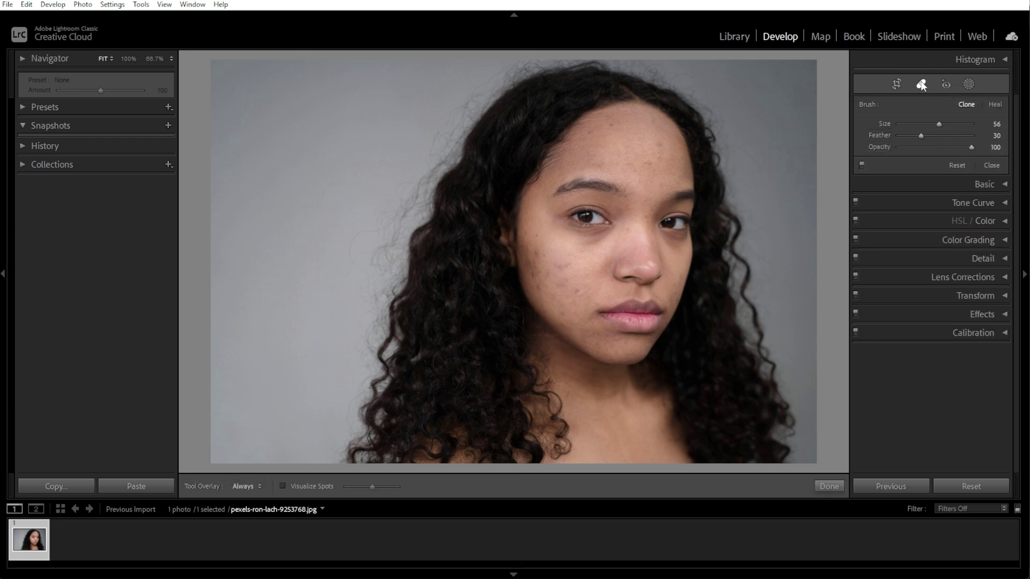
{"action": "left_click", "coordinate": [996, 106]}
{"action": "left_click", "coordinate": [966, 103]}
{"action": "left_click", "coordinate": [990, 103]}
{"action": "scroll", "coordinate": [569, 264], "scroll_direction": "up", "scroll_amount": 8}
{"action": "scroll", "coordinate": [569, 264], "scroll_direction": "down", "scroll_amount": 2}
- Set the healing brush's feather to 60, with the blemished cheek in close-up
{"action": "key", "text": "z"}
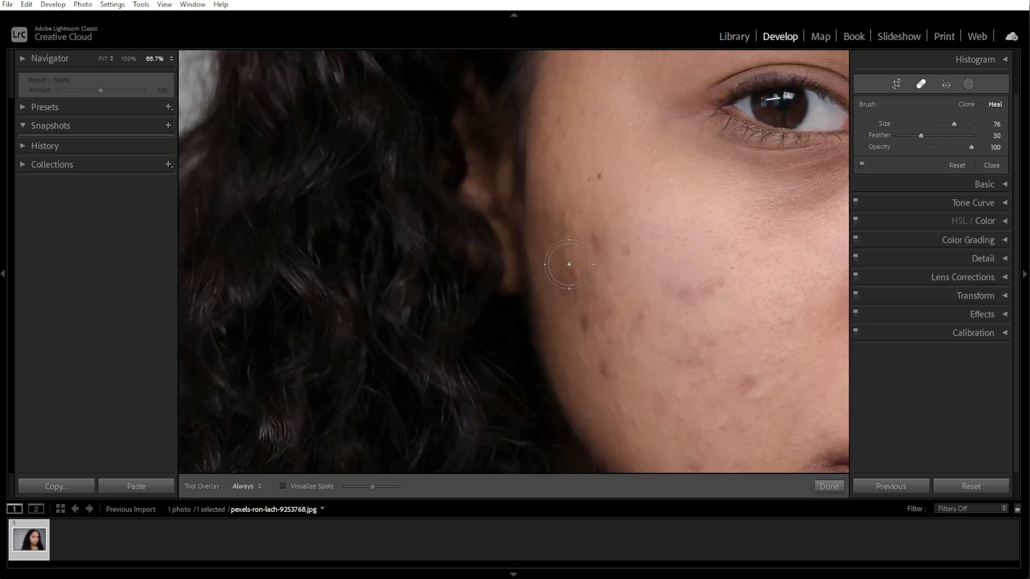
{"action": "mouse_move", "coordinate": [577, 265]}
{"action": "left_mouse_down"}
{"action": "mouse_move", "coordinate": [398, 232]}
{"action": "mouse_move", "coordinate": [380, 200]}
{"action": "left_mouse_up"}
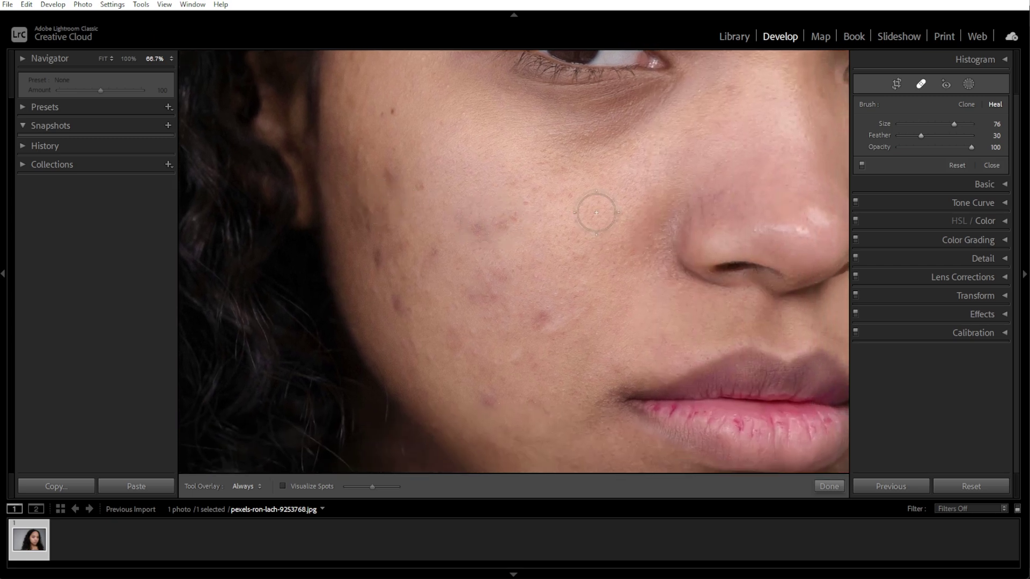
{"action": "left_click", "coordinate": [998, 136]}
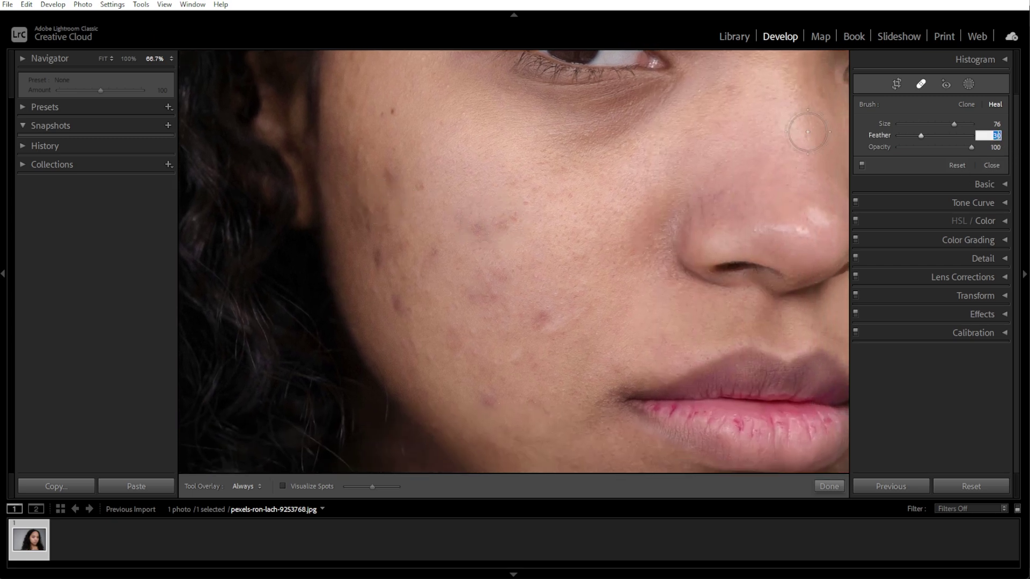
{"action": "type", "text": "60"}
{"action": "key", "text": "Return"}
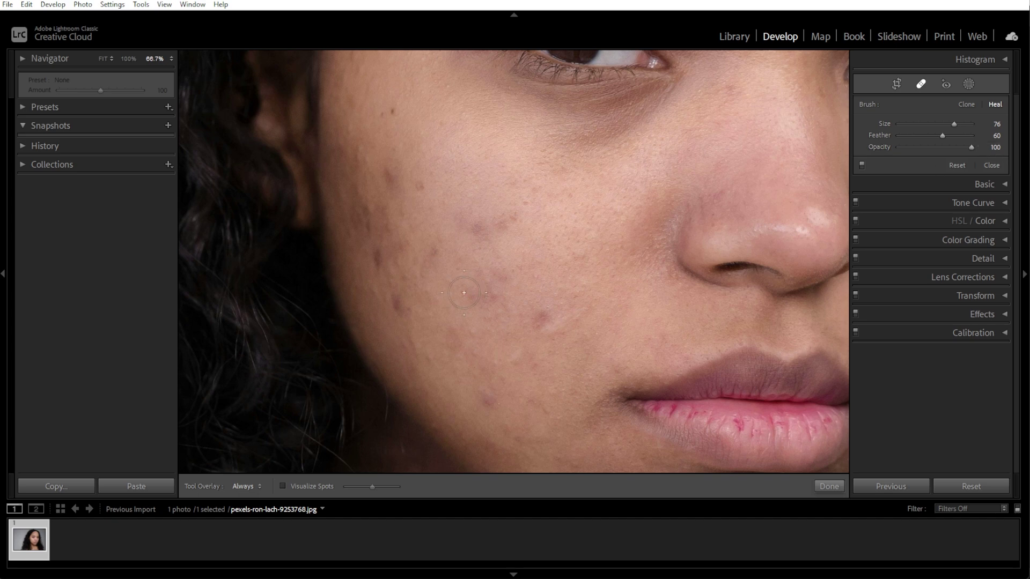
- Reduce the brush size to 69, heal the mid-cheek blemishes and move the first spot's sampling source to clearer skin
{"action": "scroll", "coordinate": [507, 226], "scroll_direction": "down", "scroll_amount": 4}
{"action": "left_click", "coordinate": [538, 324]}
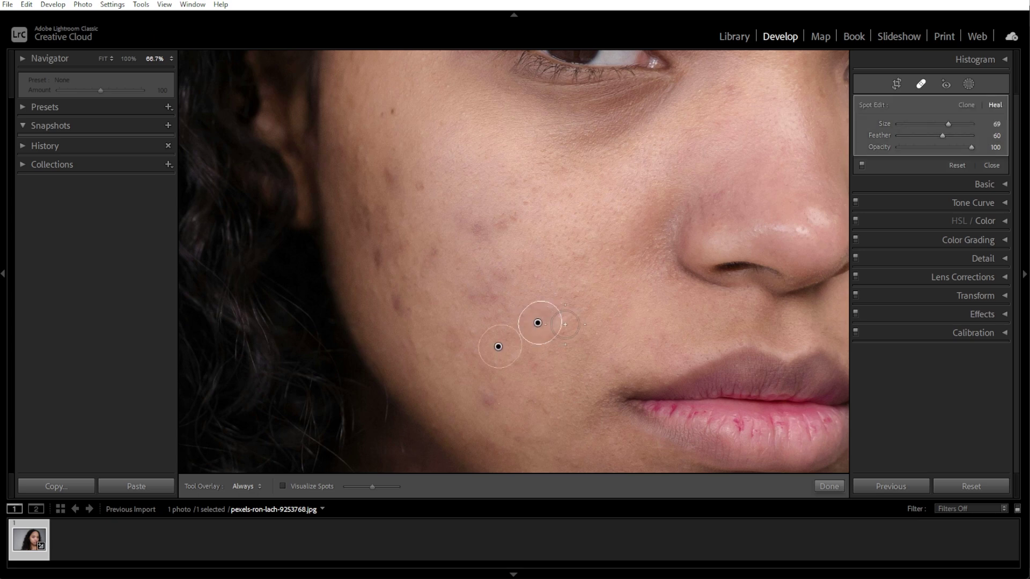
{"action": "mouse_move", "coordinate": [499, 347]}
{"action": "left_mouse_down"}
{"action": "mouse_move", "coordinate": [568, 364]}
{"action": "mouse_move", "coordinate": [602, 322]}
{"action": "mouse_move", "coordinate": [544, 292]}
{"action": "left_mouse_up"}
{"action": "left_click", "coordinate": [505, 219]}
{"action": "left_click", "coordinate": [476, 230]}
{"action": "left_click_drag", "start_coordinate": [460, 208], "coordinate": [470, 197]}
{"action": "left_click_drag", "start_coordinate": [498, 273], "coordinate": [481, 293]}
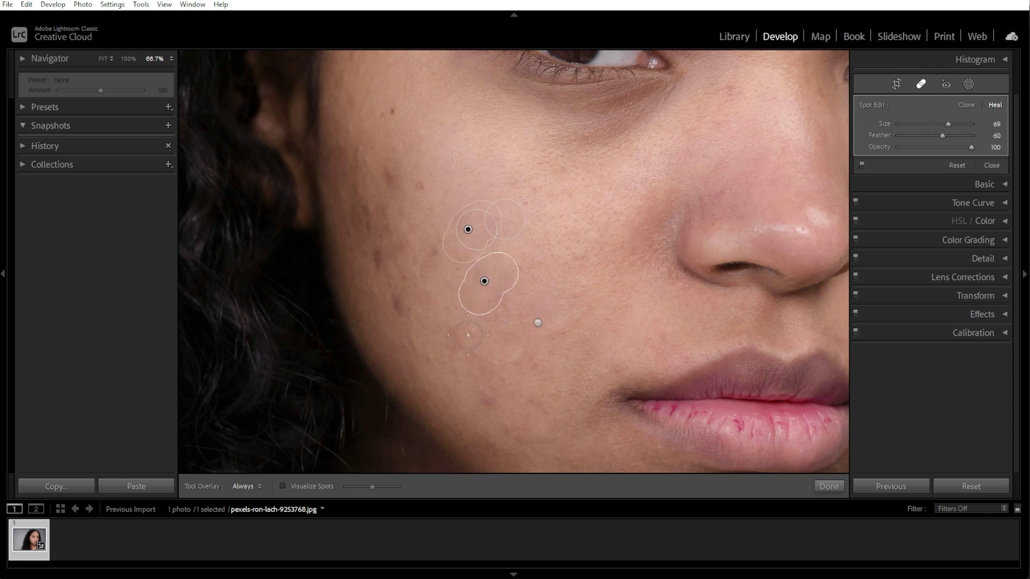
- Heal the spots on the lower and outer cheek and adjust the sampled area for the upper one
{"action": "left_click", "coordinate": [451, 339]}
{"action": "left_click", "coordinate": [490, 402]}
{"action": "left_click", "coordinate": [399, 300]}
{"action": "left_click_drag", "start_coordinate": [417, 346], "coordinate": [386, 336]}
{"action": "left_click", "coordinate": [435, 254]}
{"action": "left_click_drag", "start_coordinate": [439, 216], "coordinate": [442, 214]}
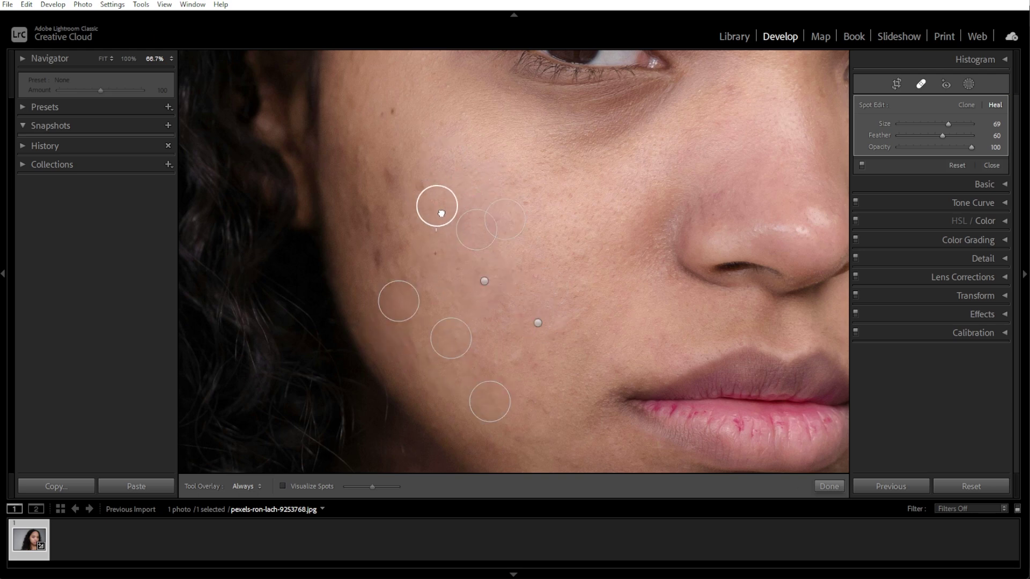
- Heal the dark patches along the outer cheek near the ear, including the small mole-like spot above them
{"action": "left_click_drag", "start_coordinate": [377, 257], "coordinate": [401, 243]}
{"action": "left_click_drag", "start_coordinate": [381, 216], "coordinate": [358, 219]}
{"action": "left_click", "coordinate": [388, 113]}
{"action": "left_click_drag", "start_coordinate": [386, 166], "coordinate": [388, 238]}
- Heal the spots below the mouth corner and on the chin
{"action": "left_click_drag", "start_coordinate": [618, 463], "coordinate": [506, 298]}
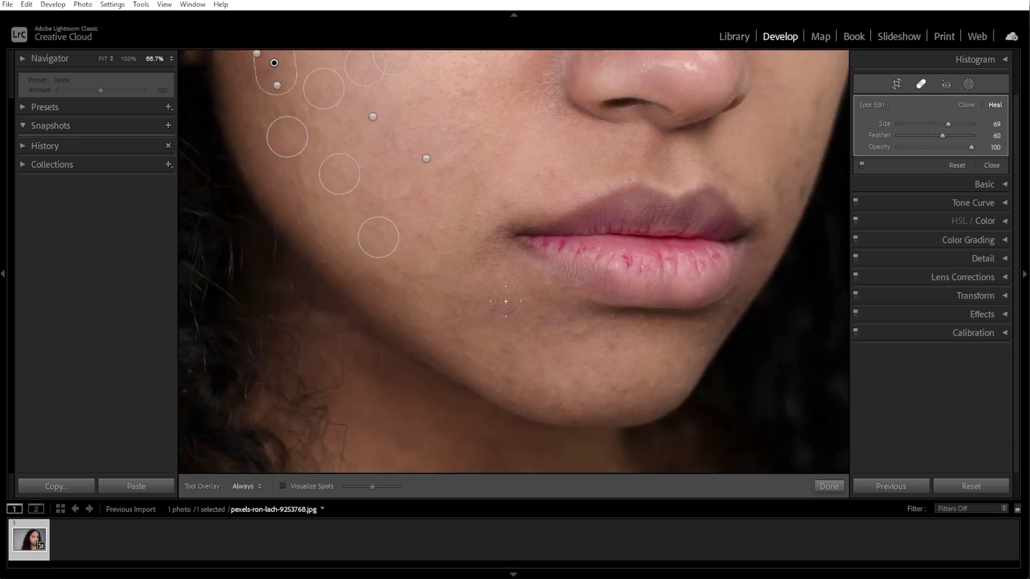
{"action": "left_click", "coordinate": [507, 311]}
{"action": "left_click", "coordinate": [504, 351]}
{"action": "left_click", "coordinate": [618, 389]}
- Undo the oversized spot on the far cheek, reduce the brush size to 42 and heal the blemishes beside the mouth
{"action": "left_click", "coordinate": [796, 192]}
{"action": "key", "text": "ctrl+z"}
{"action": "left_click_drag", "start_coordinate": [777, 225], "coordinate": [469, 276]}
{"action": "left_click", "coordinate": [493, 240]}
{"action": "left_click", "coordinate": [465, 234]}
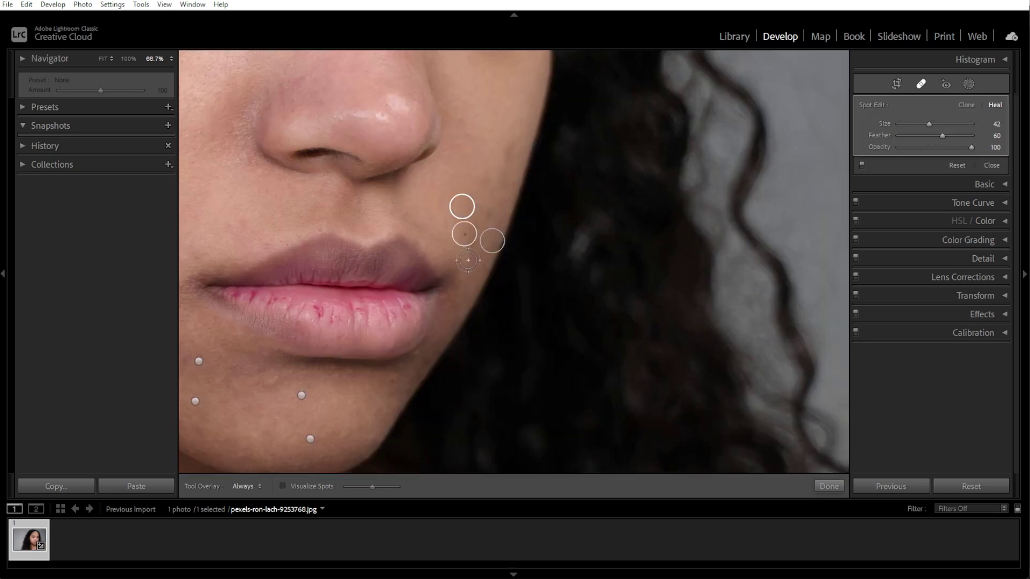
{"action": "left_click", "coordinate": [457, 225]}
{"action": "left_click_drag", "start_coordinate": [510, 155], "coordinate": [499, 180]}
- Heal the blemishes on the nose bridge and along the centre of the forehead
{"action": "left_click_drag", "start_coordinate": [504, 166], "coordinate": [652, 439]}
{"action": "left_click_drag", "start_coordinate": [520, 213], "coordinate": [525, 209]}
{"action": "left_click_drag", "start_coordinate": [522, 213], "coordinate": [522, 379]}
{"action": "left_click_drag", "start_coordinate": [535, 175], "coordinate": [528, 179]}
{"action": "left_click_drag", "start_coordinate": [570, 156], "coordinate": [566, 158]}
{"action": "left_click_drag", "start_coordinate": [572, 109], "coordinate": [579, 110]}
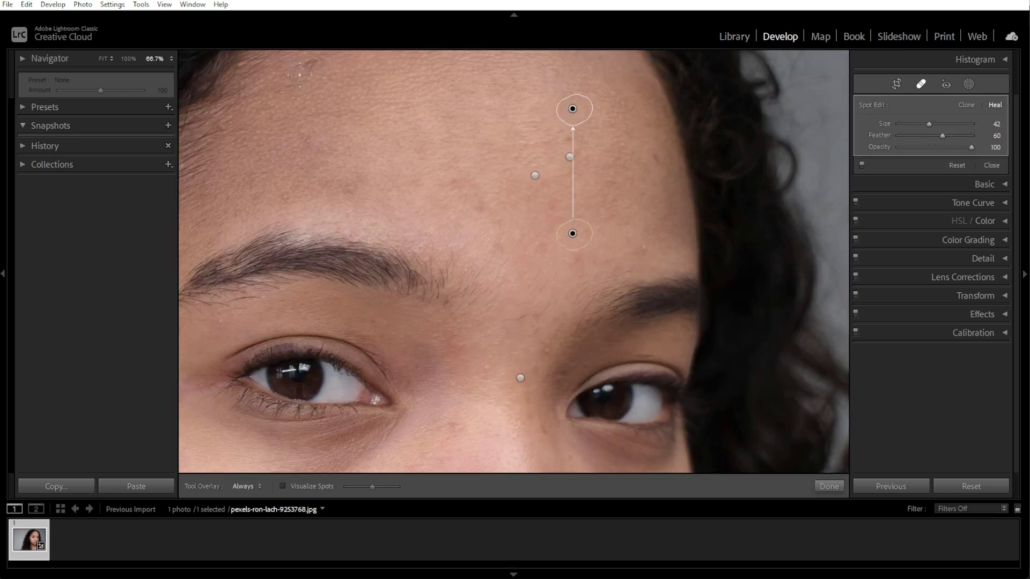
- Heal the spots near the hairline, above both eyebrows and at the far side of the forehead
{"action": "left_click_drag", "start_coordinate": [300, 75], "coordinate": [328, 60]}
{"action": "left_click", "coordinate": [281, 195]}
{"action": "left_click", "coordinate": [347, 189]}
{"action": "left_click_drag", "start_coordinate": [451, 180], "coordinate": [475, 200]}
{"action": "left_click", "coordinate": [539, 251]}
{"action": "left_click", "coordinate": [572, 255]}
{"action": "left_click", "coordinate": [656, 159]}
- Adjust the healed patch near the hairline and heal the remaining spots across the forehead
{"action": "left_click_drag", "start_coordinate": [569, 125], "coordinate": [554, 252]}
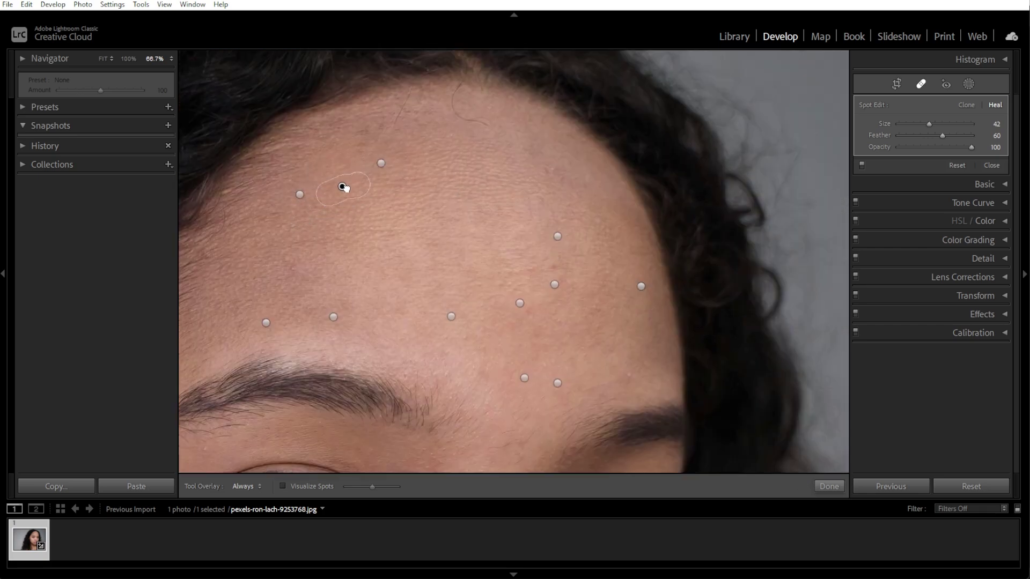
{"action": "left_click_drag", "start_coordinate": [346, 188], "coordinate": [330, 169]}
{"action": "left_click_drag", "start_coordinate": [551, 171], "coordinate": [578, 185]}
{"action": "left_click", "coordinate": [370, 318]}
{"action": "left_click", "coordinate": [633, 242]}
{"action": "left_click", "coordinate": [517, 306]}
- Heal the remaining small marks on the lower cheek and jaw with a brush size of 38
{"action": "left_click_drag", "start_coordinate": [299, 459], "coordinate": [446, 249]}
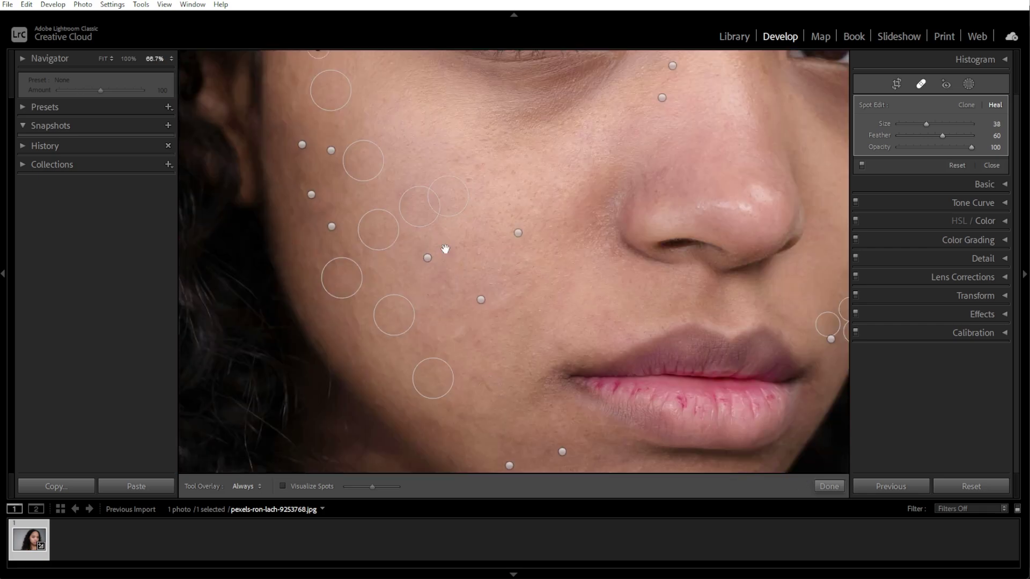
{"action": "left_click_drag", "start_coordinate": [458, 329], "coordinate": [465, 336]}
{"action": "mouse_move", "coordinate": [504, 305]}
{"action": "left_mouse_down"}
{"action": "mouse_move", "coordinate": [537, 287]}
{"action": "mouse_move", "coordinate": [440, 173]}
{"action": "left_mouse_up"}
{"action": "left_click", "coordinate": [365, 322]}
- Heal the marks on the far cheek and around the far eye's inner corner, and finish the spot removal
{"action": "left_click_drag", "start_coordinate": [620, 72], "coordinate": [508, 296]}
{"action": "left_click_drag", "start_coordinate": [568, 329], "coordinate": [574, 337]}
{"action": "left_click", "coordinate": [528, 199]}
{"action": "left_click", "coordinate": [497, 170]}
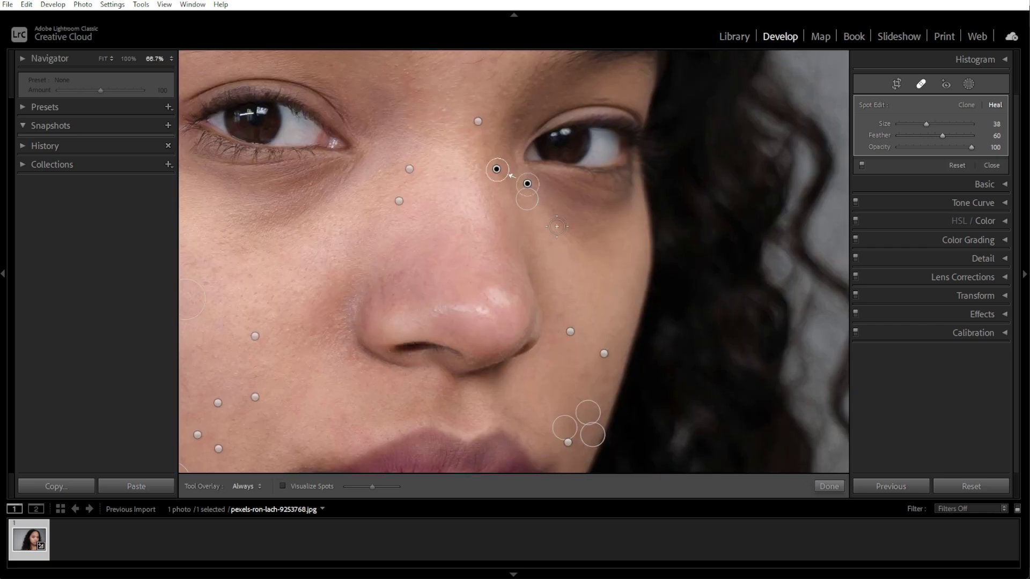
{"action": "left_click", "coordinate": [492, 133]}
{"action": "left_click_drag", "start_coordinate": [430, 192], "coordinate": [547, 384]}
{"action": "left_click", "coordinate": [554, 383]}
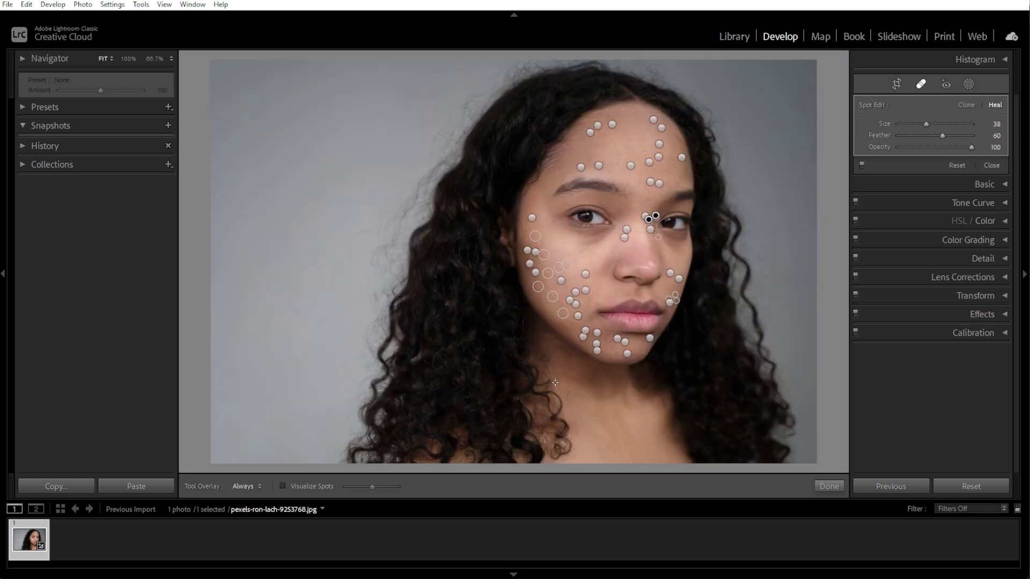
{"action": "left_click", "coordinate": [829, 485]}
- Compare the healed portrait with its original version
{"action": "key", "text": "backslash"}
{"action": "key", "text": "backslash"}
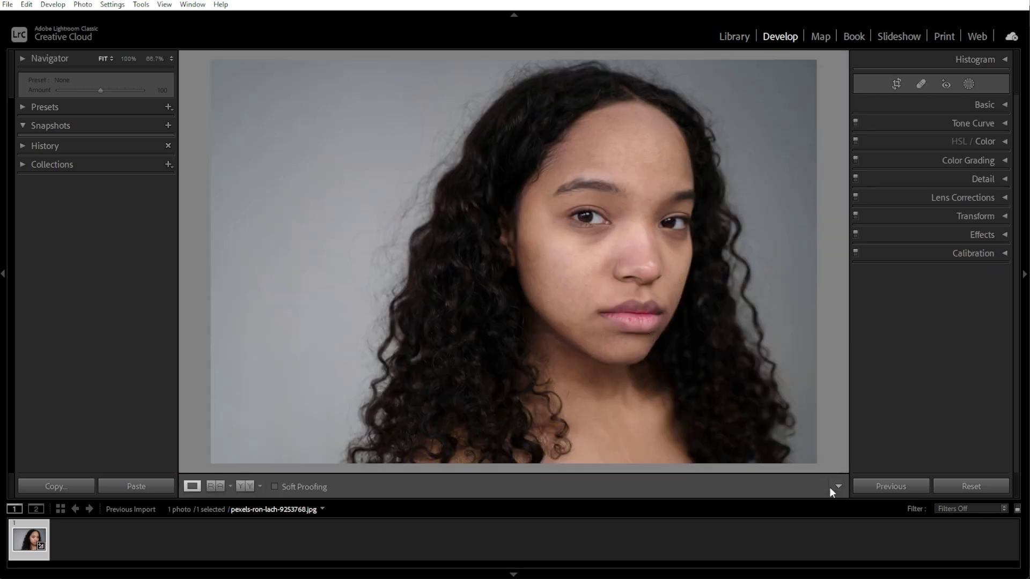
{"action": "key", "text": "backslash"}
{"action": "key", "text": "backslash"}
{"action": "key", "text": "backslash"}
{"action": "key", "text": "backslash"}
{"action": "key", "text": "backslash"}
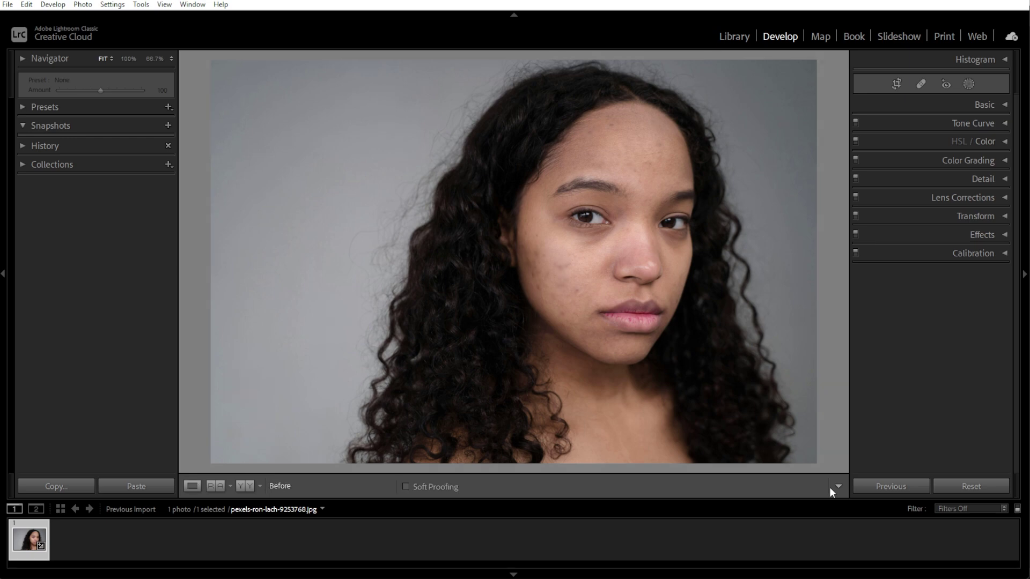
{"action": "key", "text": "backslash"}
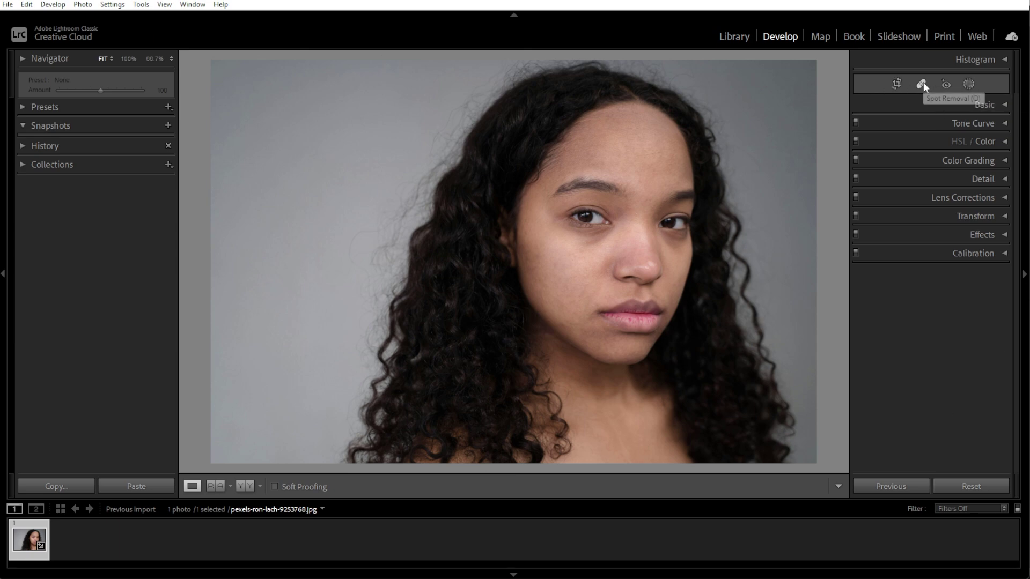
- Start a new brush mask, undo the test dab on the cheek and set the brush size to 8.4
{"action": "left_click", "coordinate": [971, 84]}
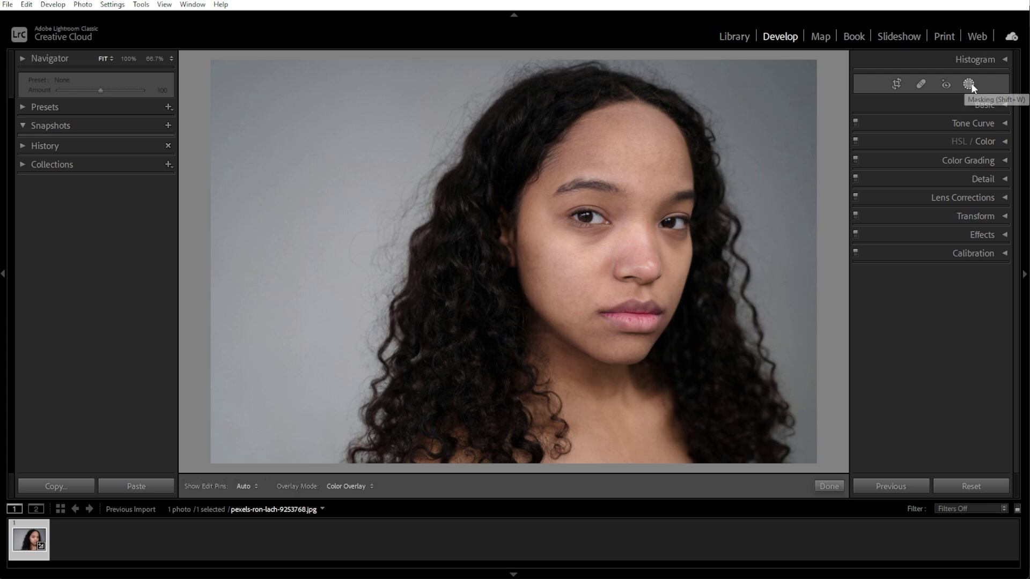
{"action": "left_click", "coordinate": [892, 151]}
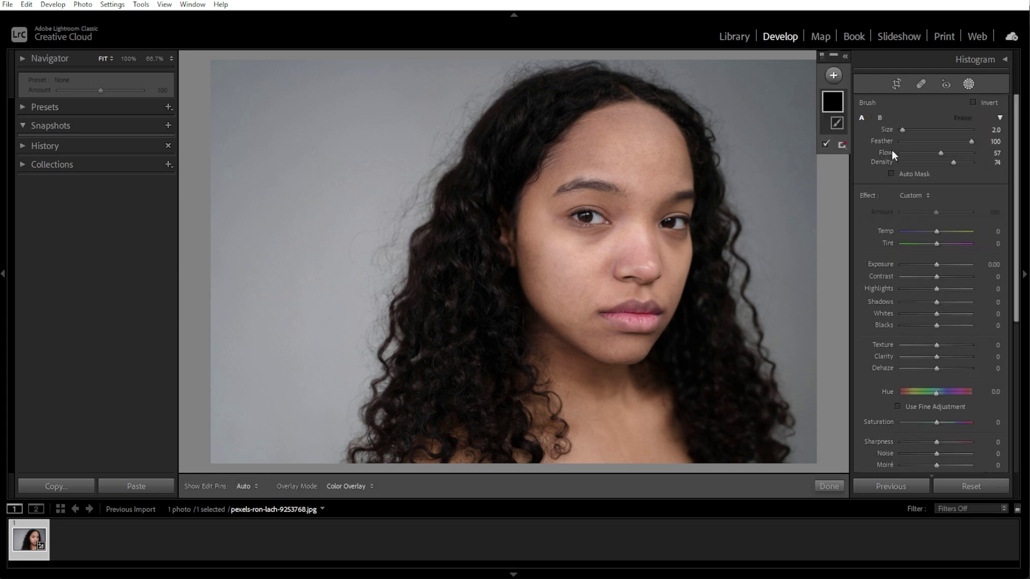
{"action": "left_click", "coordinate": [572, 272], "text": "ctrl"}
{"action": "left_click", "coordinate": [23, 58]}
{"action": "left_click", "coordinate": [110, 151]}
{"action": "left_click", "coordinate": [529, 219]}
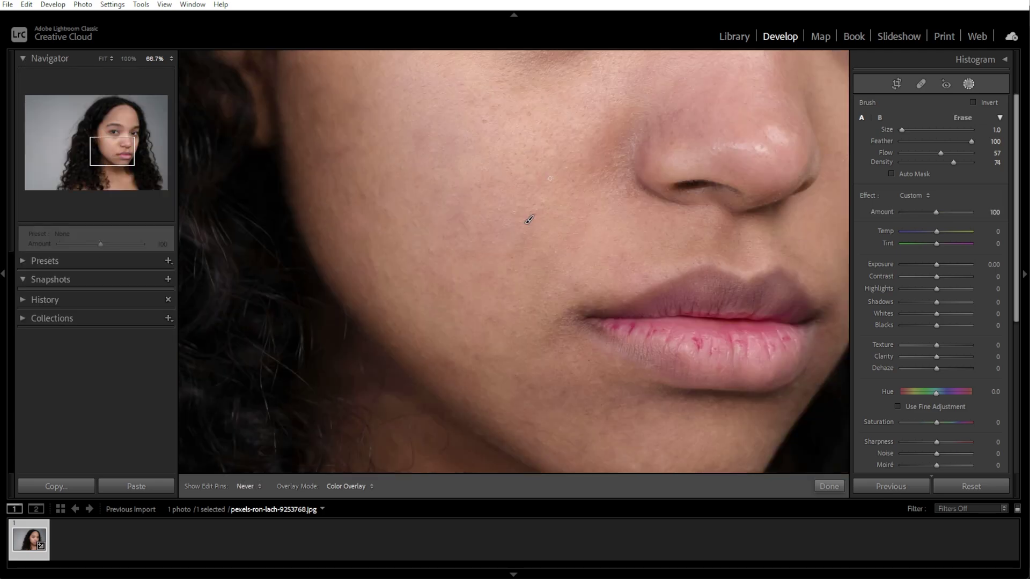
{"action": "key", "text": "ctrl+z"}
{"action": "mouse_move", "coordinate": [453, 175]}
{"action": "left_mouse_down"}
{"action": "mouse_move", "coordinate": [434, 212]}
{"action": "mouse_move", "coordinate": [384, 217]}
{"action": "left_mouse_up"}
{"action": "left_click", "coordinate": [876, 151]}
{"action": "left_click_drag", "start_coordinate": [902, 130], "coordinate": [909, 130]}
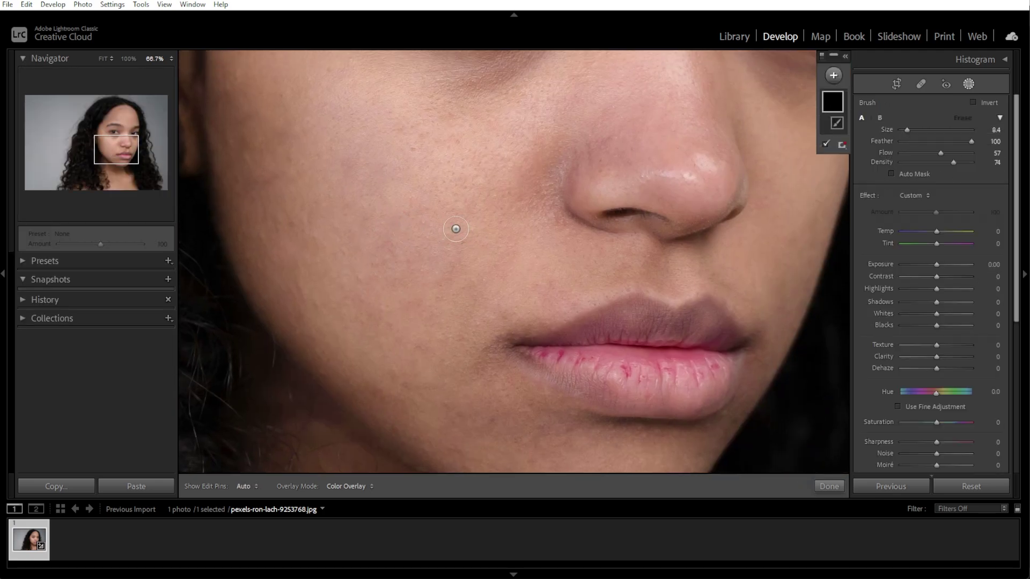
- Enlarge the brush to size 11 and paint the mask over the cheek
{"action": "scroll", "coordinate": [449, 232], "scroll_direction": "up", "scroll_amount": 2}
{"action": "left_click_drag", "start_coordinate": [444, 233], "coordinate": [564, 323]}
{"action": "left_click_drag", "start_coordinate": [431, 283], "coordinate": [352, 168]}
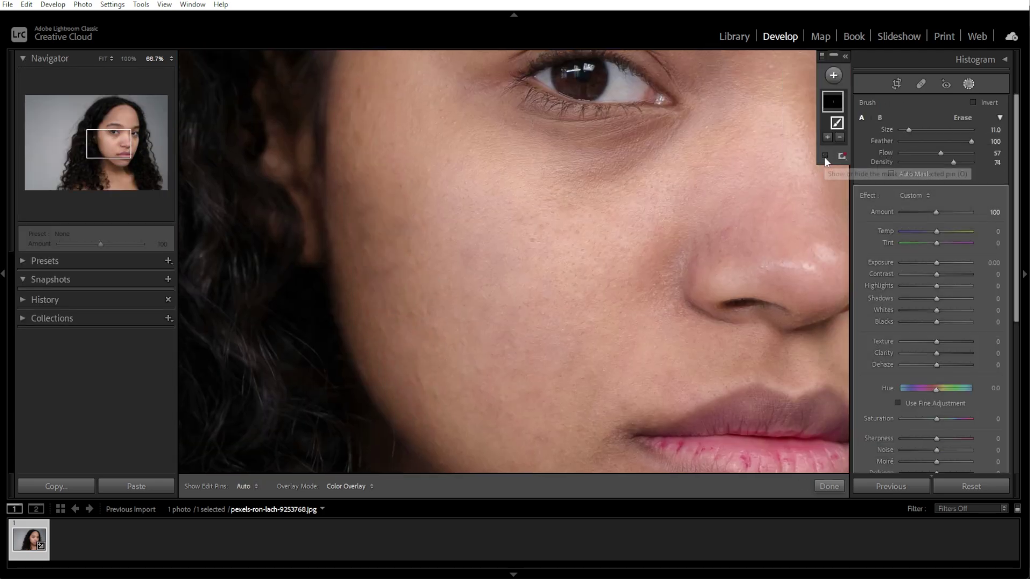
- Set the mask's Clarity to -76, Exposure to 0.44 and Shadows to 28
{"action": "left_click_drag", "start_coordinate": [937, 354], "coordinate": [910, 356]}
{"action": "left_click_drag", "start_coordinate": [936, 262], "coordinate": [946, 262]}
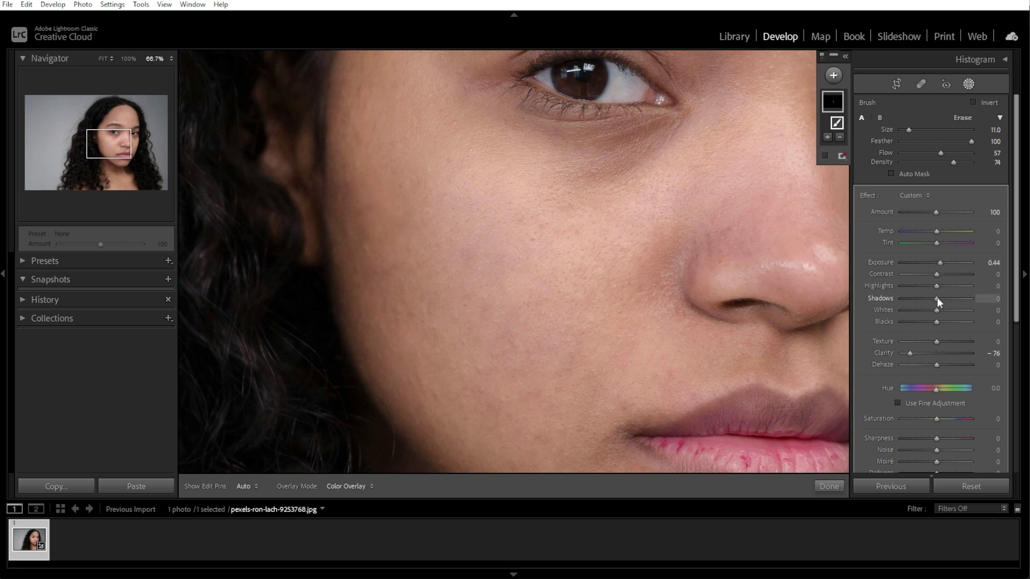
{"action": "left_click_drag", "start_coordinate": [937, 297], "coordinate": [946, 298]}
- Paint the softening mask under the near eye, along the cheek, above the lip and around the mouth and chin
{"action": "left_click_drag", "start_coordinate": [562, 163], "coordinate": [564, 142]}
{"action": "left_click_drag", "start_coordinate": [395, 113], "coordinate": [354, 322]}
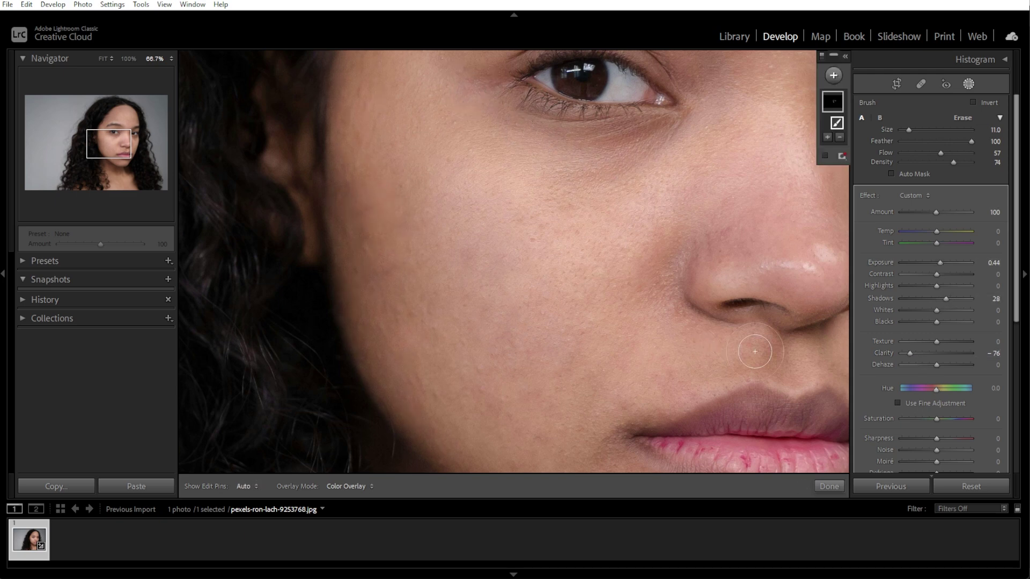
{"action": "left_click_drag", "start_coordinate": [757, 354], "coordinate": [671, 309]}
{"action": "left_click_drag", "start_coordinate": [623, 387], "coordinate": [547, 177]}
{"action": "mouse_move", "coordinate": [542, 299]}
{"action": "left_mouse_down"}
{"action": "mouse_move", "coordinate": [524, 359]}
{"action": "mouse_move", "coordinate": [720, 364]}
{"action": "left_mouse_up"}
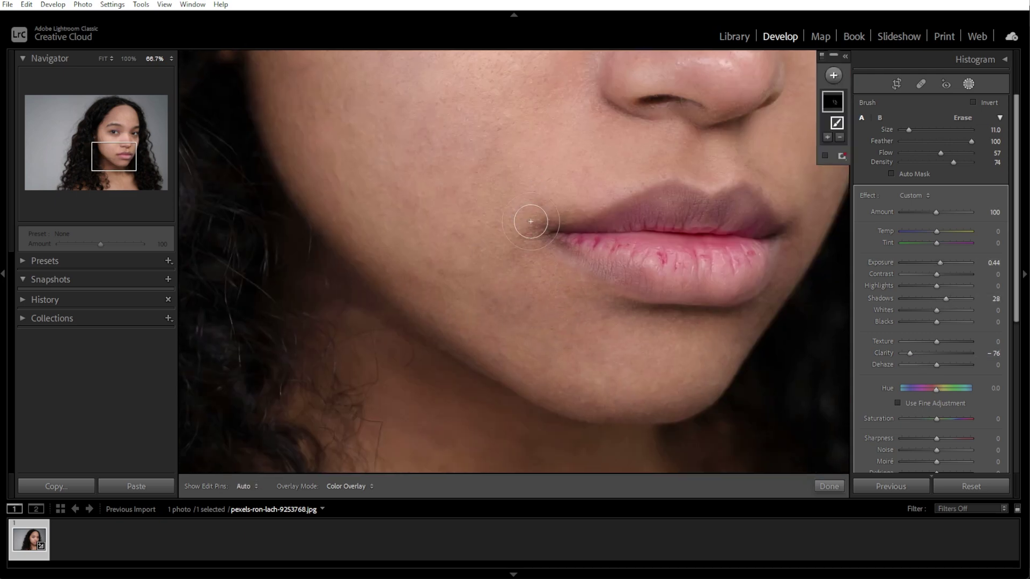
{"action": "left_click_drag", "start_coordinate": [531, 220], "coordinate": [532, 228]}
- Extend the softening mask over the far cheek and the skin beneath the far eye
{"action": "left_click_drag", "start_coordinate": [698, 157], "coordinate": [491, 282]}
{"action": "left_click", "coordinate": [627, 262]}
{"action": "left_click_drag", "start_coordinate": [612, 129], "coordinate": [585, 277]}
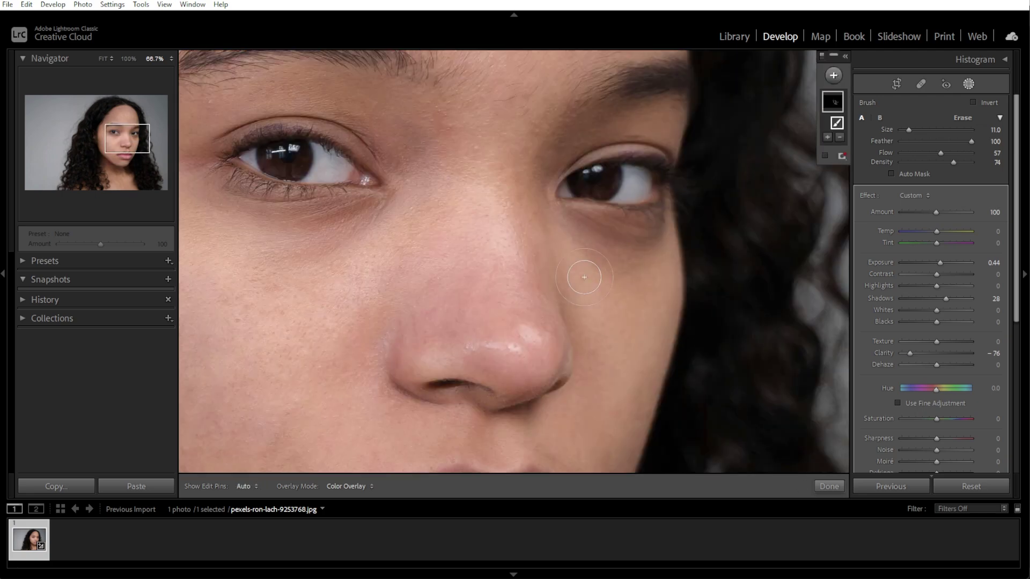
{"action": "left_click", "coordinate": [636, 259]}
- Inspect the forehead and compare the whole retouched portrait with its original version
{"action": "left_click_drag", "start_coordinate": [408, 70], "coordinate": [510, 305]}
{"action": "scroll", "coordinate": [334, 138], "scroll_direction": "up", "scroll_amount": 5}
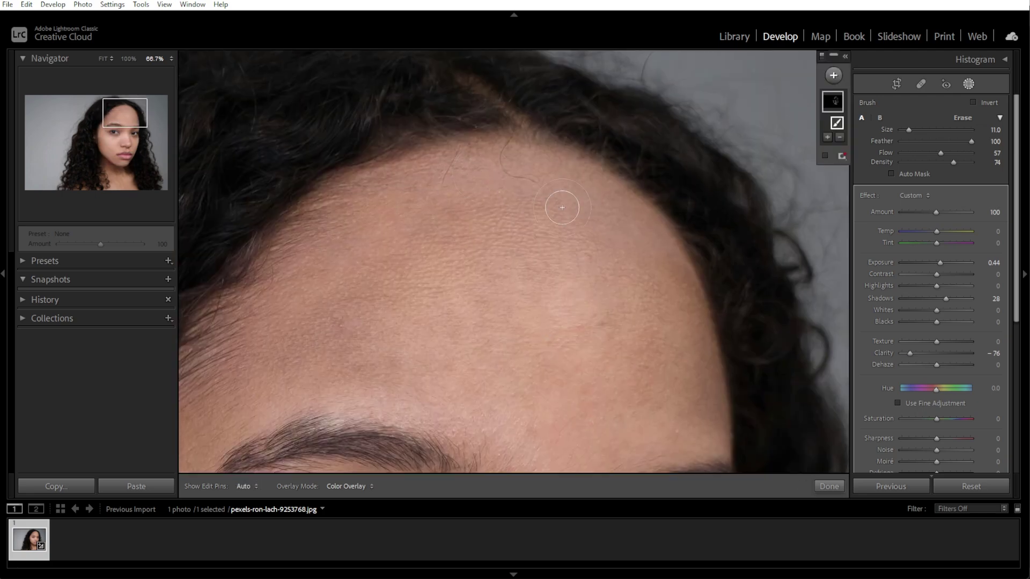
{"action": "key", "text": "h"}
{"action": "key", "text": "h"}
{"action": "key", "text": "z"}
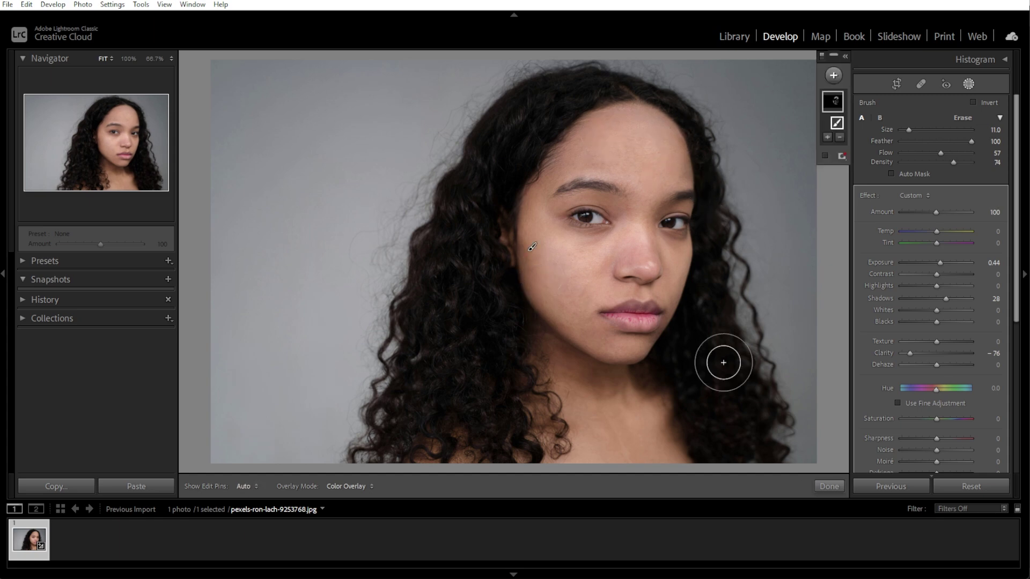
{"action": "key", "text": "backslash"}
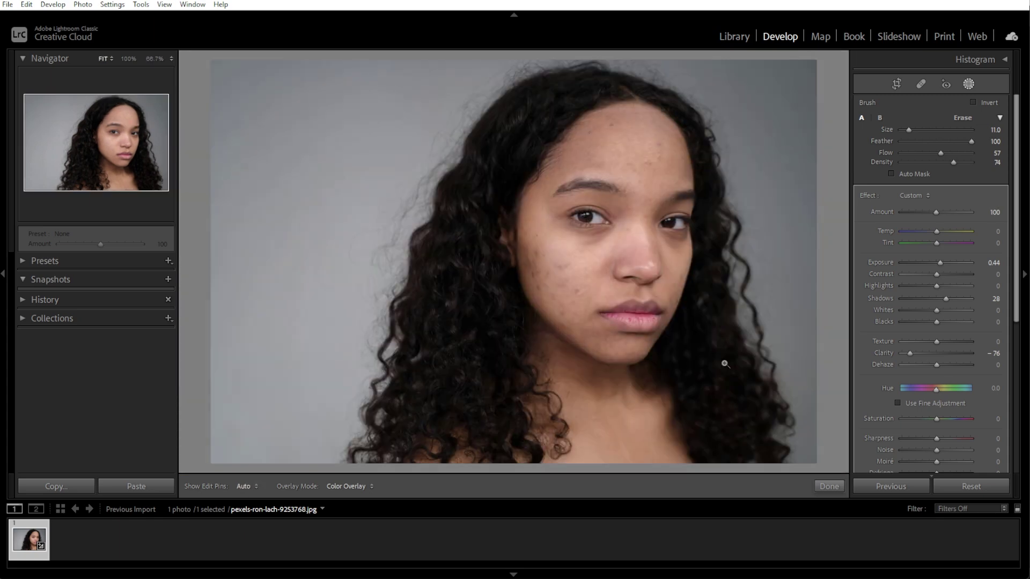
- Toggle repeatedly between the original and retouched versions of the full portrait, and close the masking tool
{"action": "key", "text": "backslash"}
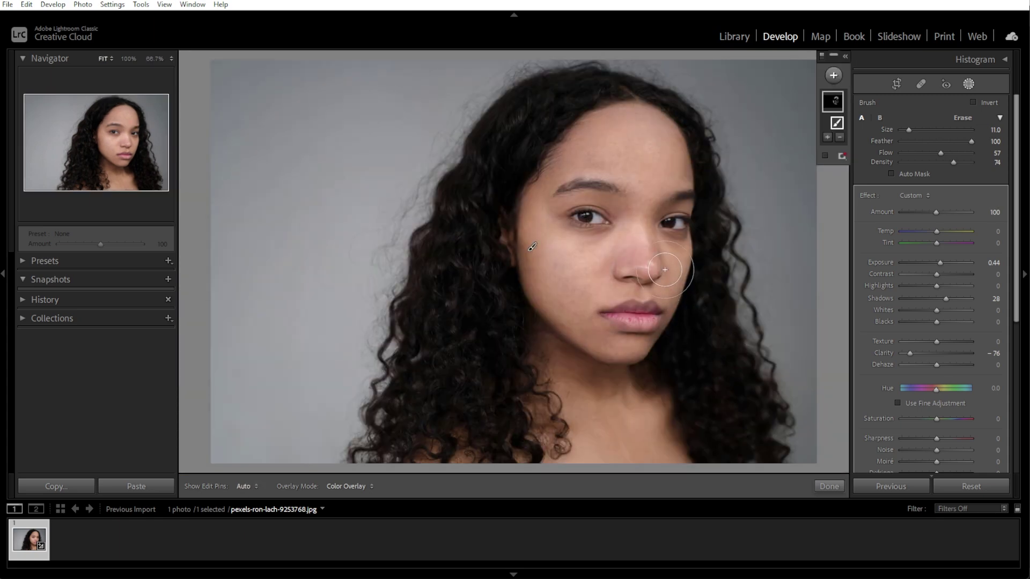
{"action": "key", "text": "backslash"}
{"action": "key", "text": "backslash"}
{"action": "key", "text": "backslash"}
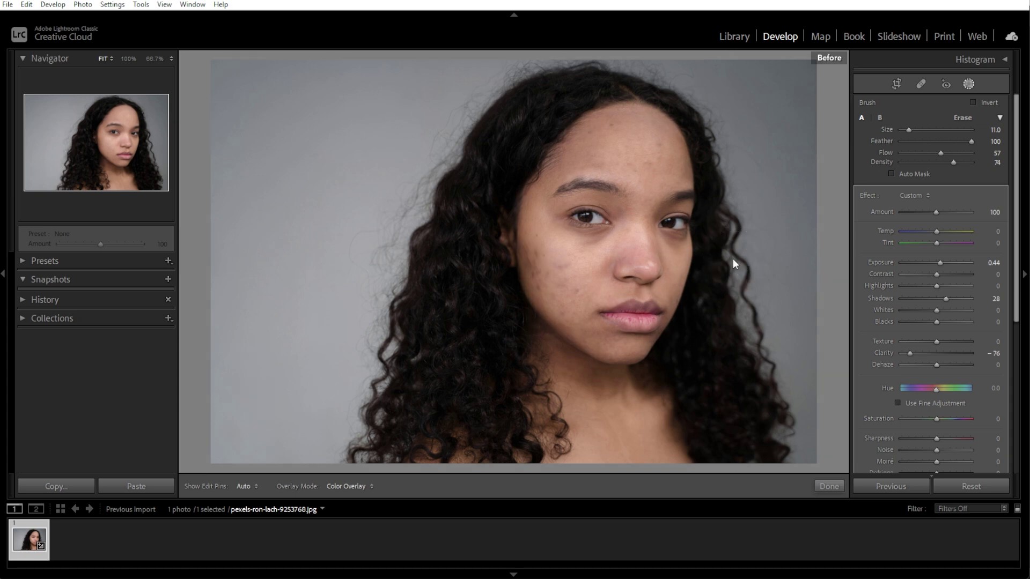
{"action": "key", "text": "backslash"}
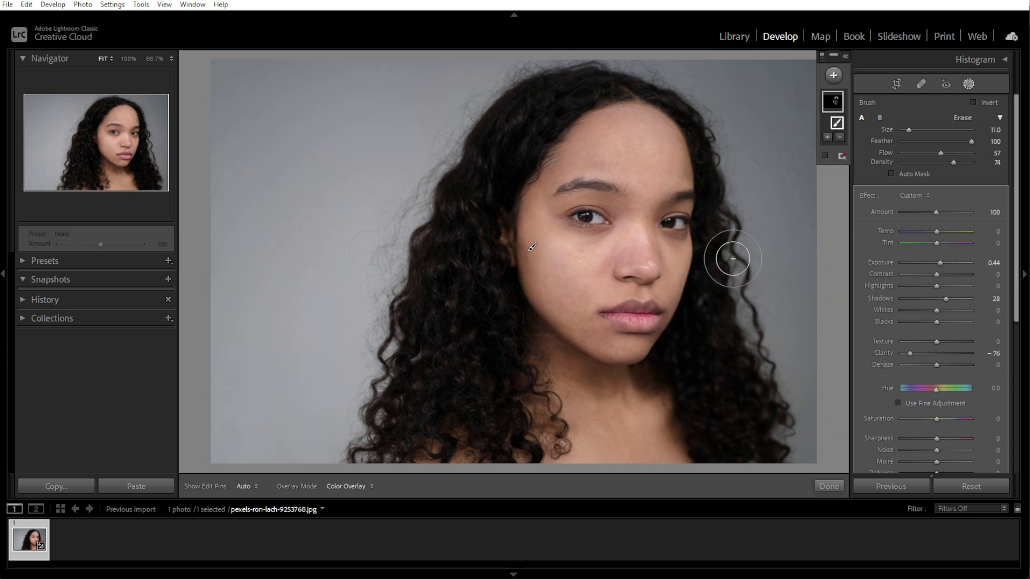
{"action": "left_click", "coordinate": [816, 481]}
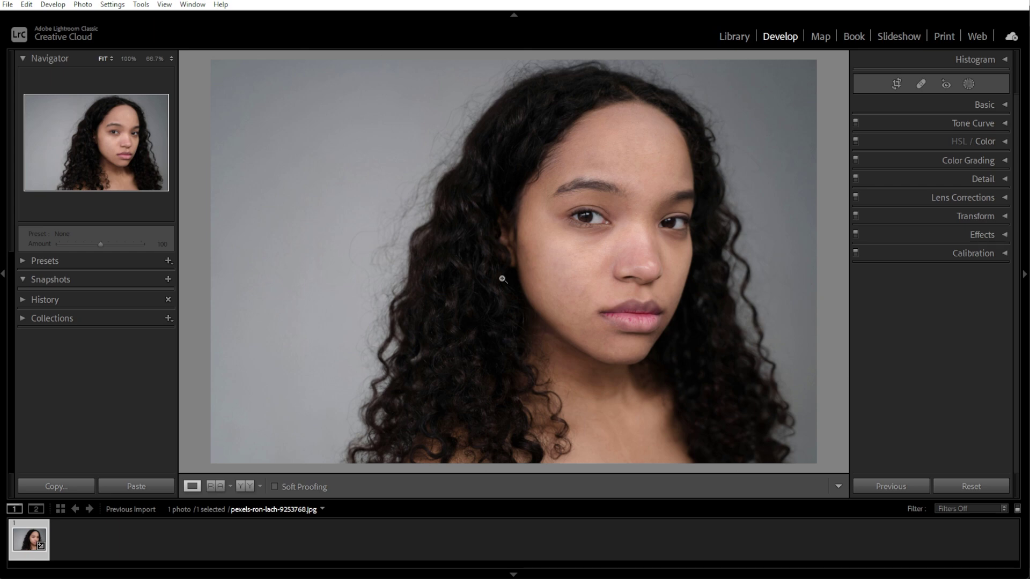
- Add a second brush mask to the portrait and apply the Soften Skin effect preset to it
{"action": "left_click", "coordinate": [969, 85]}
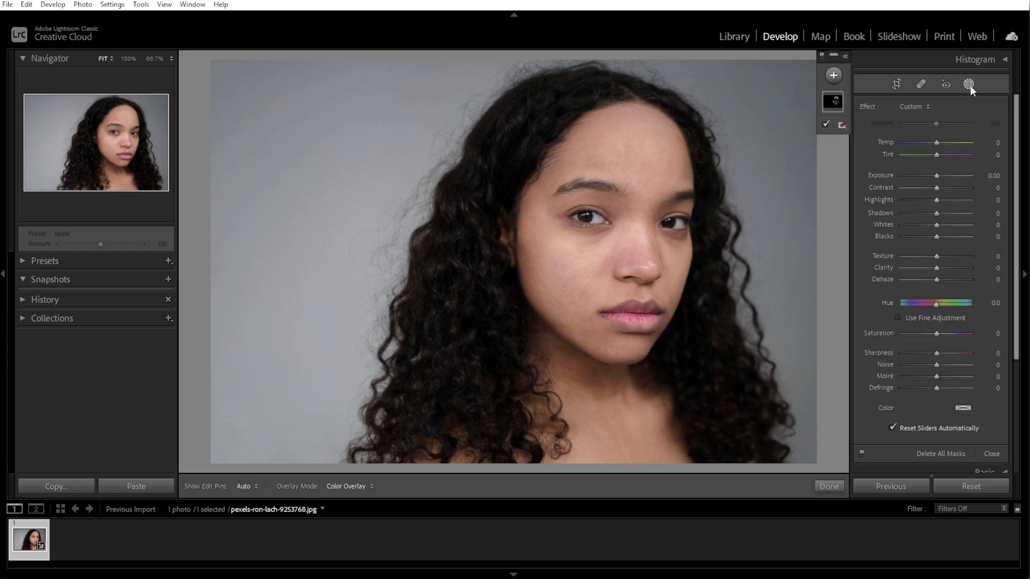
{"action": "left_click", "coordinate": [834, 75]}
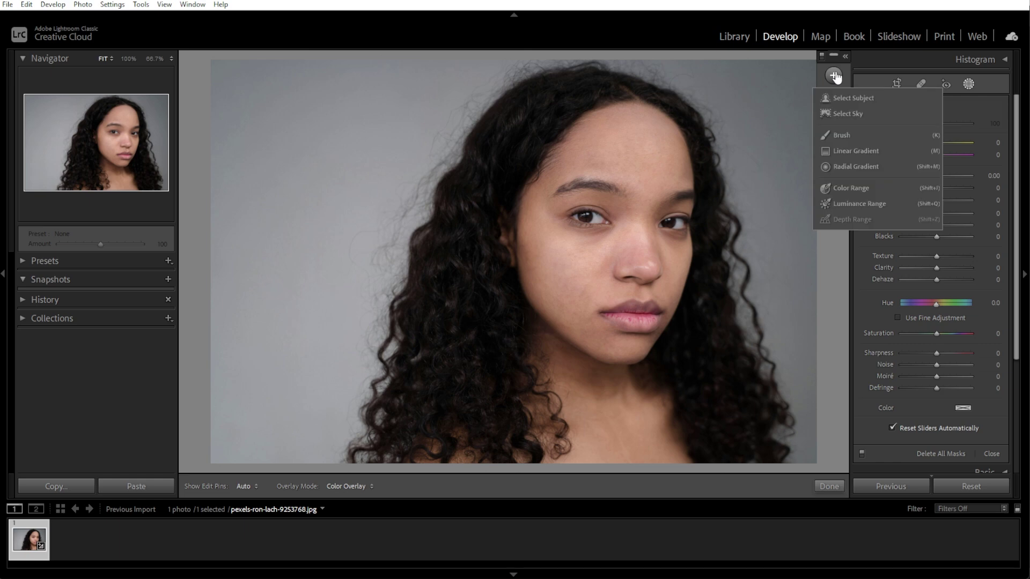
{"action": "left_click", "coordinate": [839, 134]}
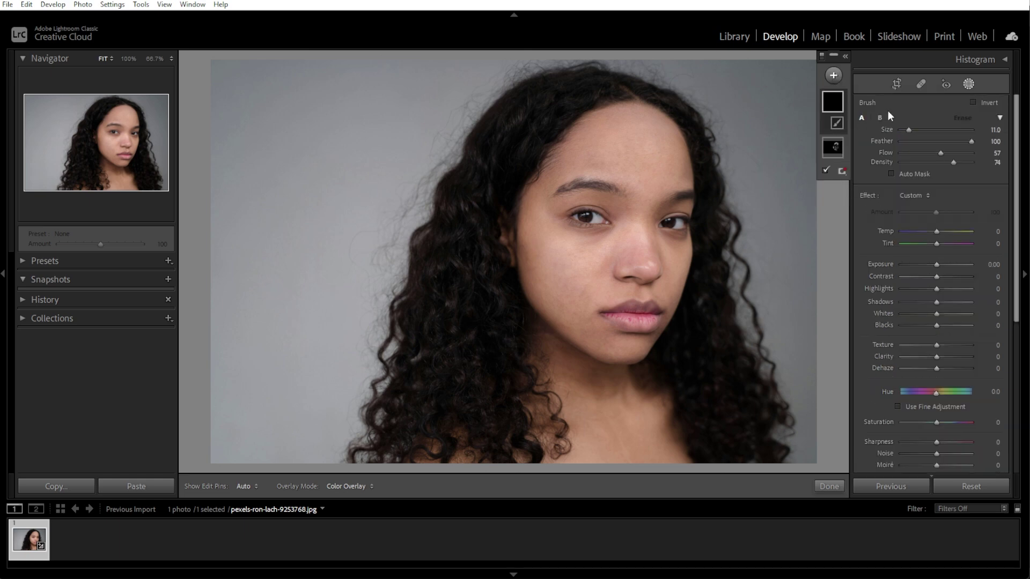
{"action": "left_click", "coordinate": [928, 197]}
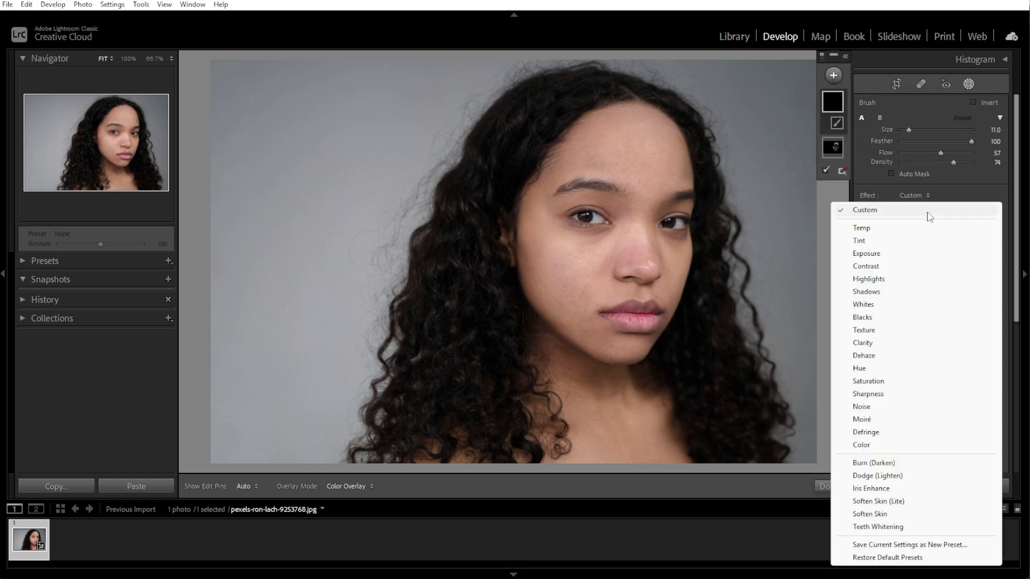
{"action": "left_click", "coordinate": [873, 514]}
- Paint the Soften Skin mask over the near cheek, nose, forehead, jaw and the area above the lips, with the edit pins hidden
{"action": "left_click", "coordinate": [595, 249]}
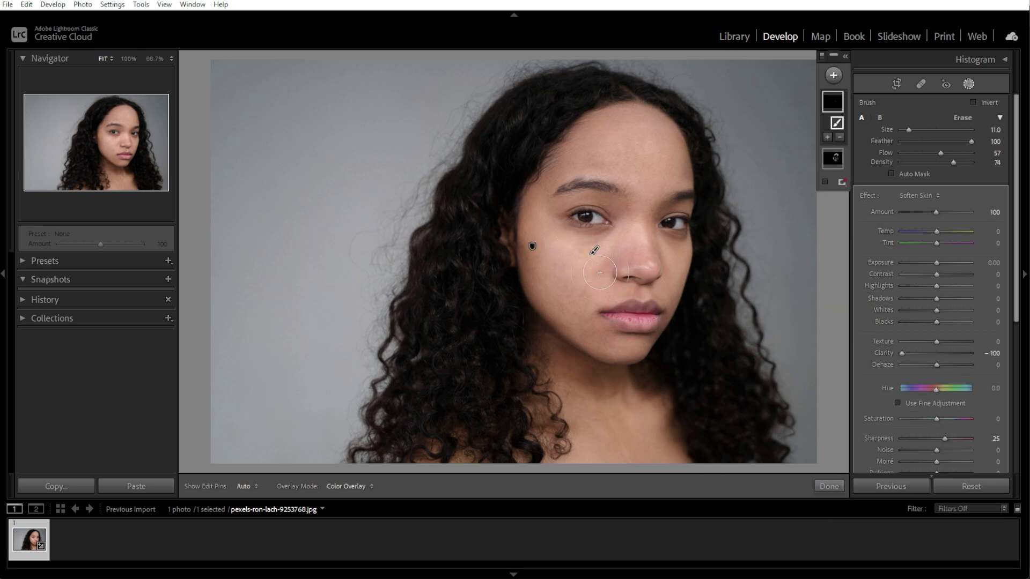
{"action": "mouse_move", "coordinate": [638, 271]}
{"action": "left_mouse_down"}
{"action": "mouse_move", "coordinate": [648, 199]}
{"action": "mouse_move", "coordinate": [593, 160]}
{"action": "mouse_move", "coordinate": [664, 157]}
{"action": "left_mouse_up"}
{"action": "key", "text": "h"}
{"action": "mouse_move", "coordinate": [559, 332]}
{"action": "left_mouse_down"}
{"action": "mouse_move", "coordinate": [612, 324]}
{"action": "mouse_move", "coordinate": [588, 288]}
{"action": "mouse_move", "coordinate": [650, 301]}
{"action": "left_mouse_up"}
{"action": "left_click_drag", "start_coordinate": [555, 274], "coordinate": [537, 271]}
- Set the Soften Skin mask's Texture to -11 and compare the finished portrait side by side with its original
{"action": "left_click_drag", "start_coordinate": [937, 342], "coordinate": [930, 340]}
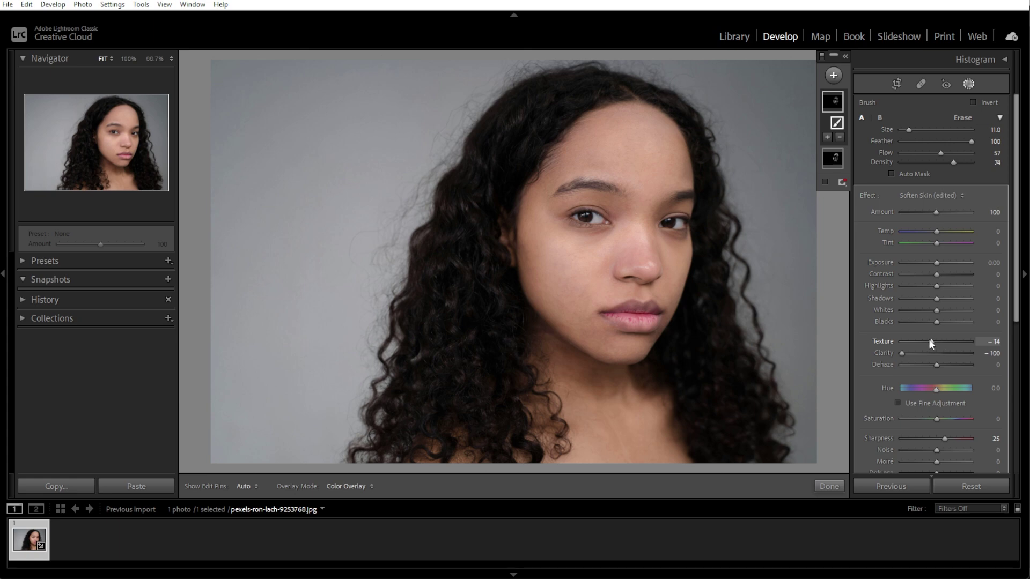
{"action": "left_click_drag", "start_coordinate": [930, 341], "coordinate": [928, 344]}
{"action": "left_click", "coordinate": [828, 488]}
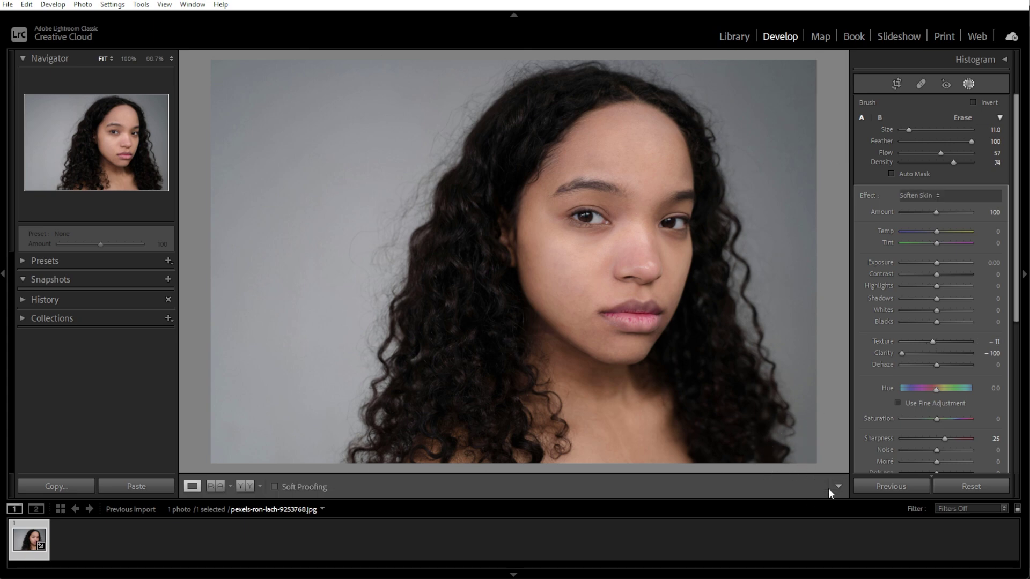
{"action": "left_click", "coordinate": [242, 488]}
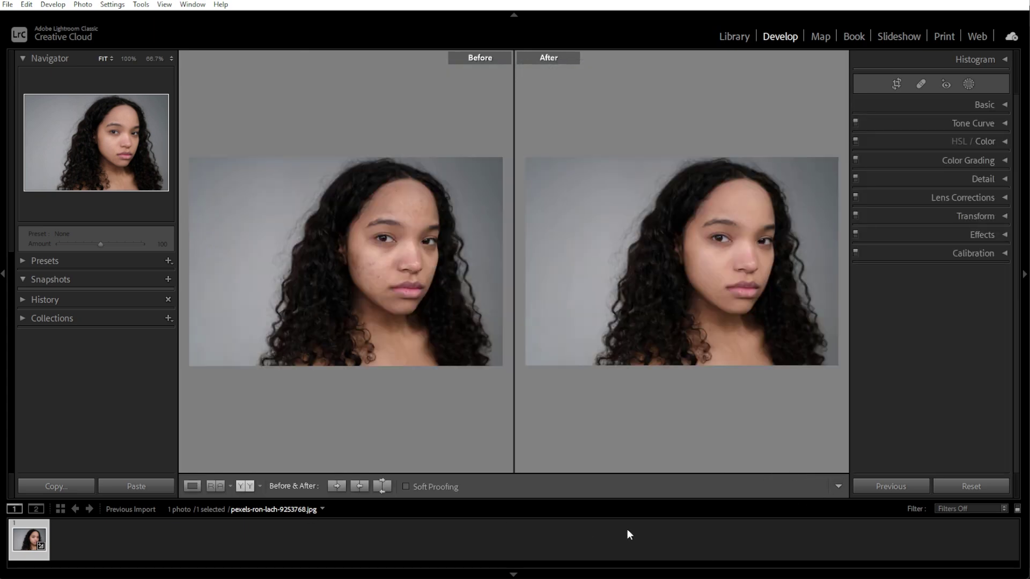